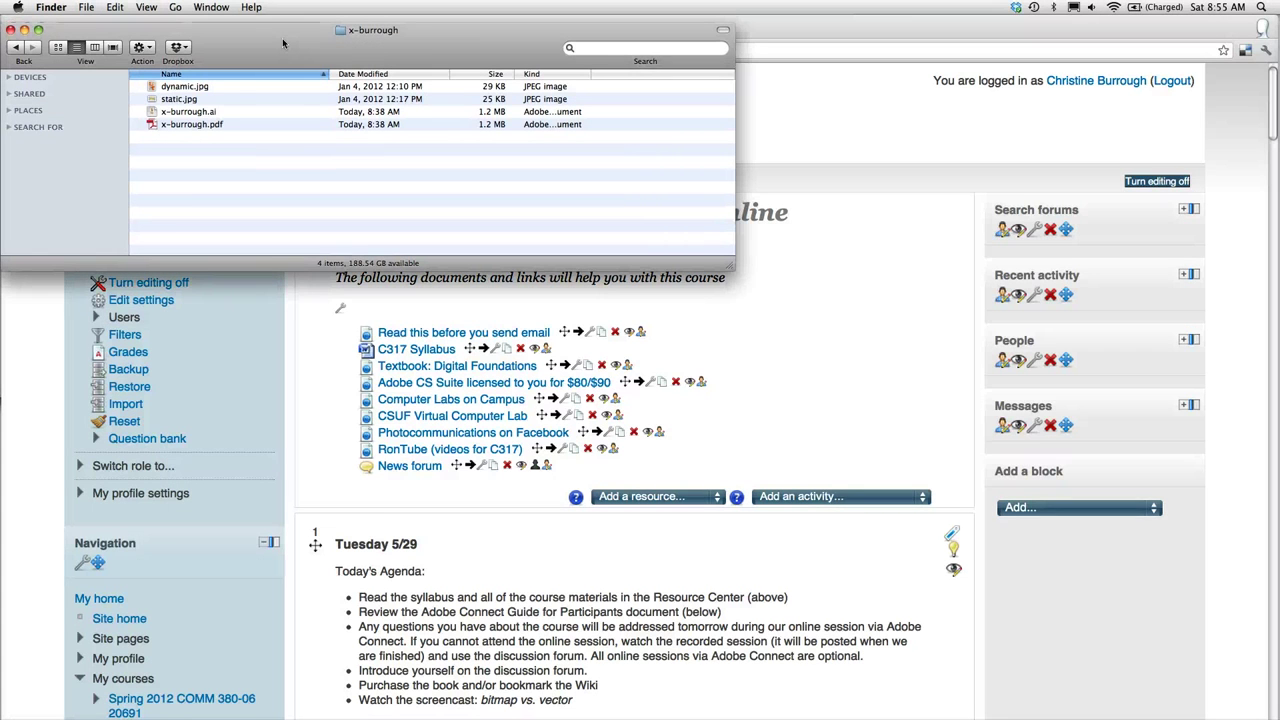
# - Select dynamic.jpg through x-burrough.pdf, all four files in the x-burrough folder
pyautogui.click(228, 92)
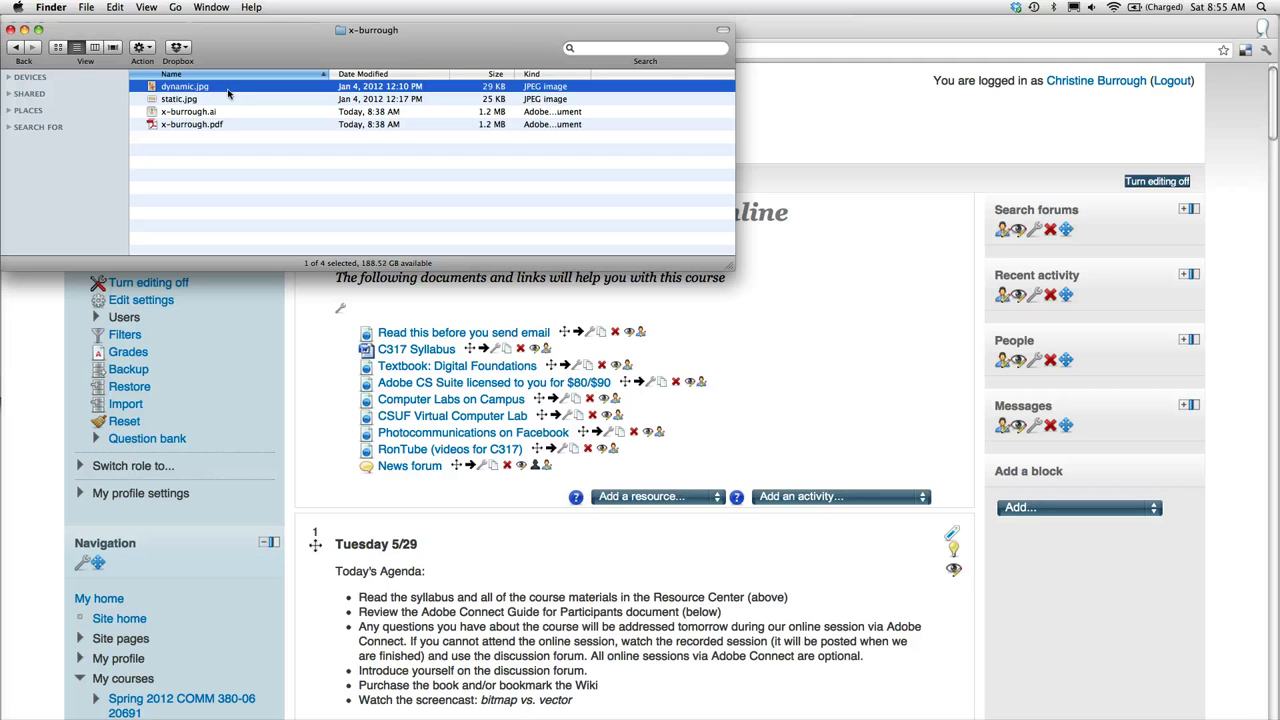
pyautogui.keyDown('shift'); pyautogui.click(202, 125); pyautogui.keyUp('shift')
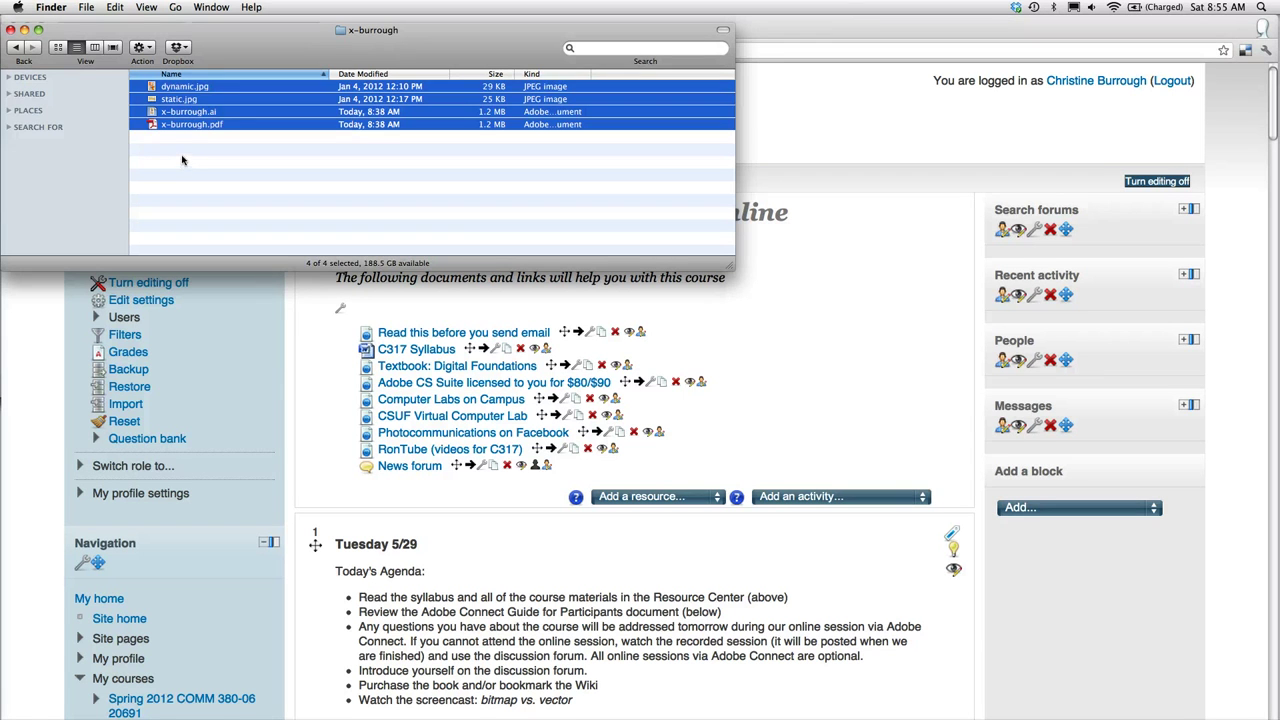
pyautogui.click(182, 163)
pyautogui.click(183, 88)
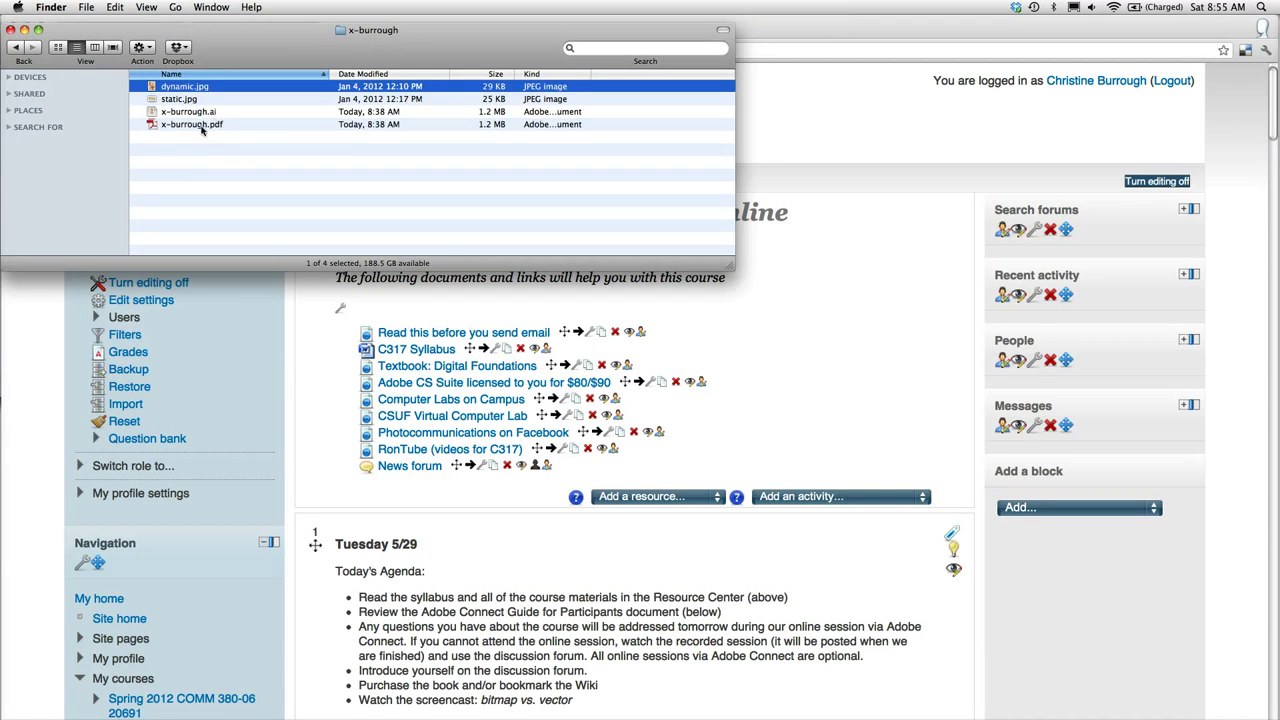
pyautogui.keyDown('shift'); pyautogui.click(201, 126); pyautogui.keyUp('shift')
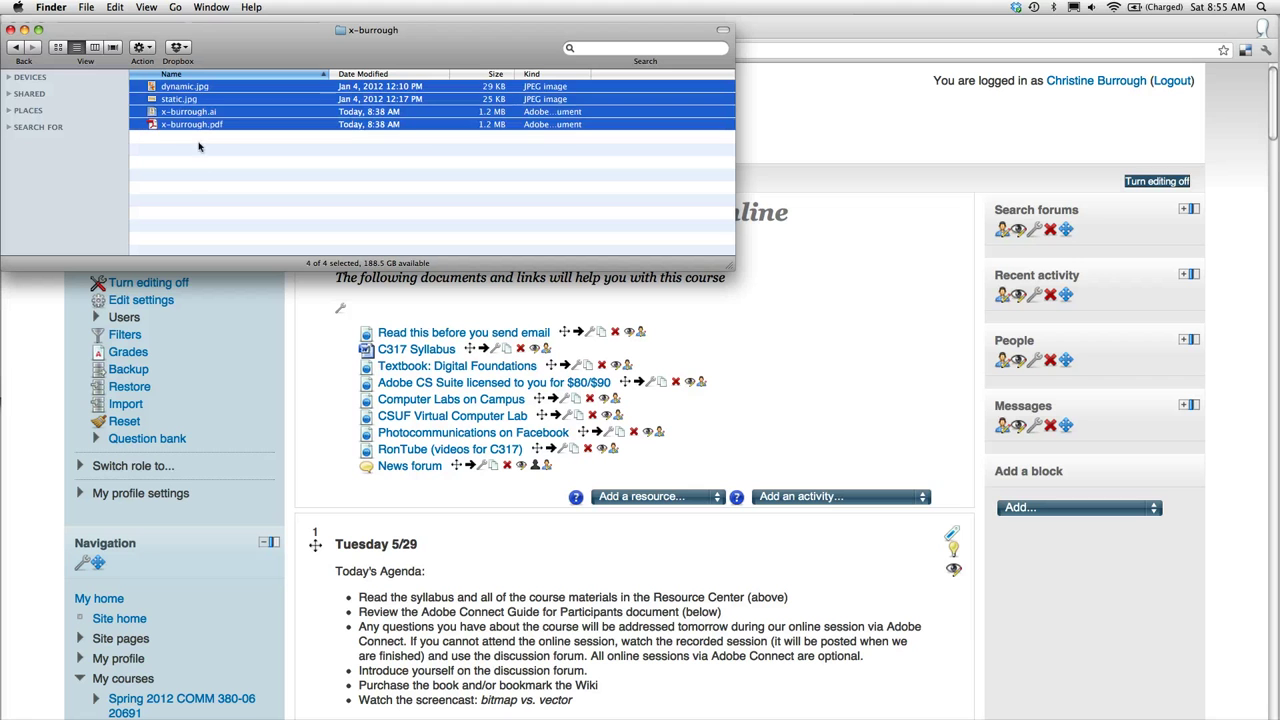
pyautogui.click(197, 196)
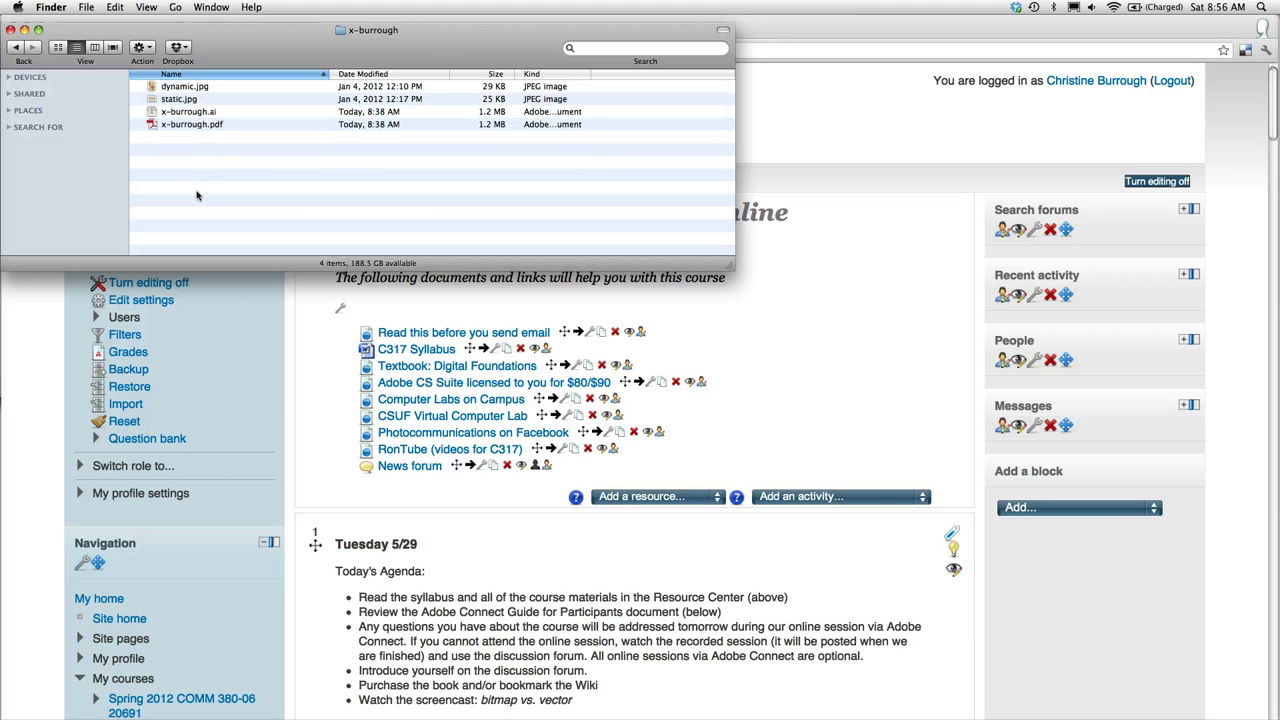
pyautogui.press('super+a')
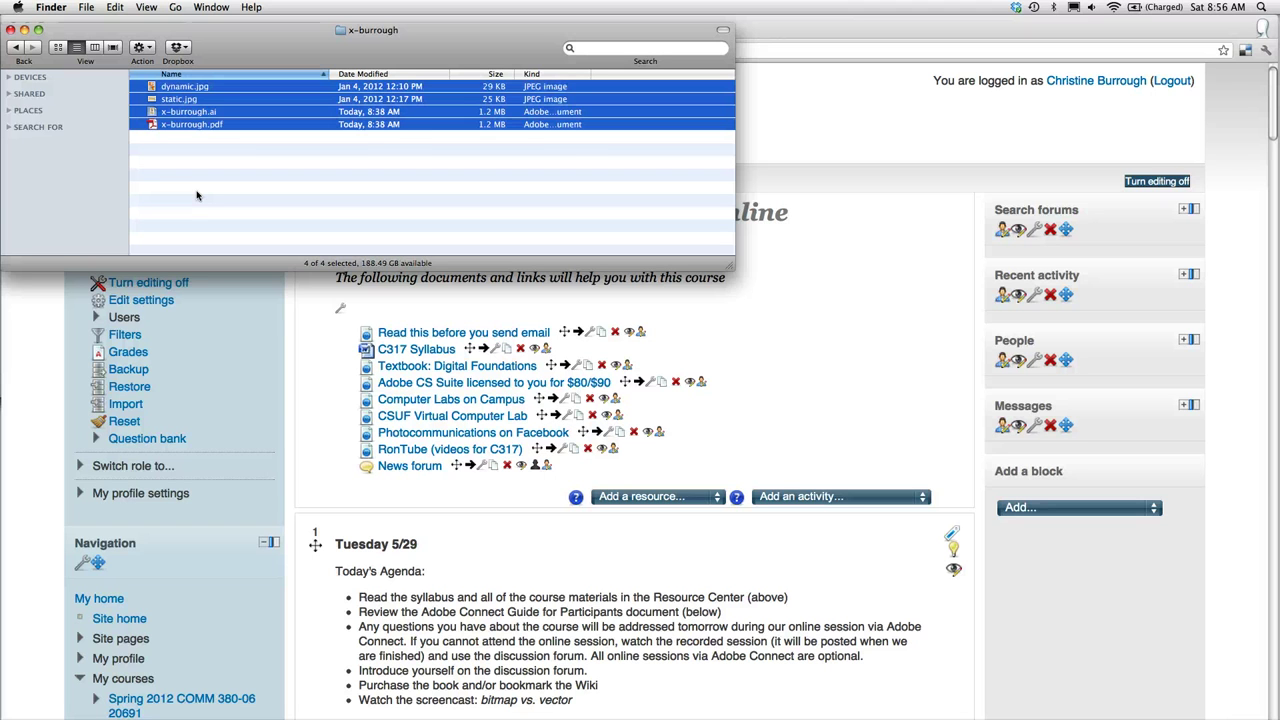
pyautogui.click(197, 196)
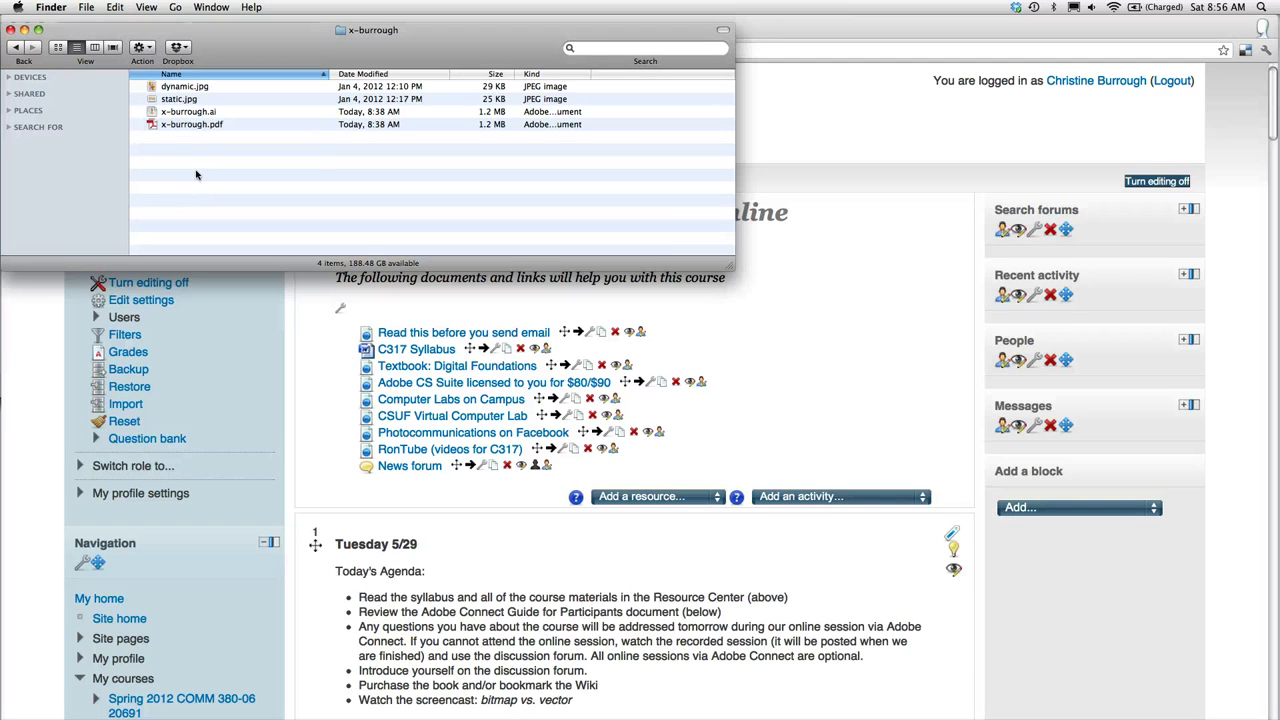
pyautogui.press('super+a')
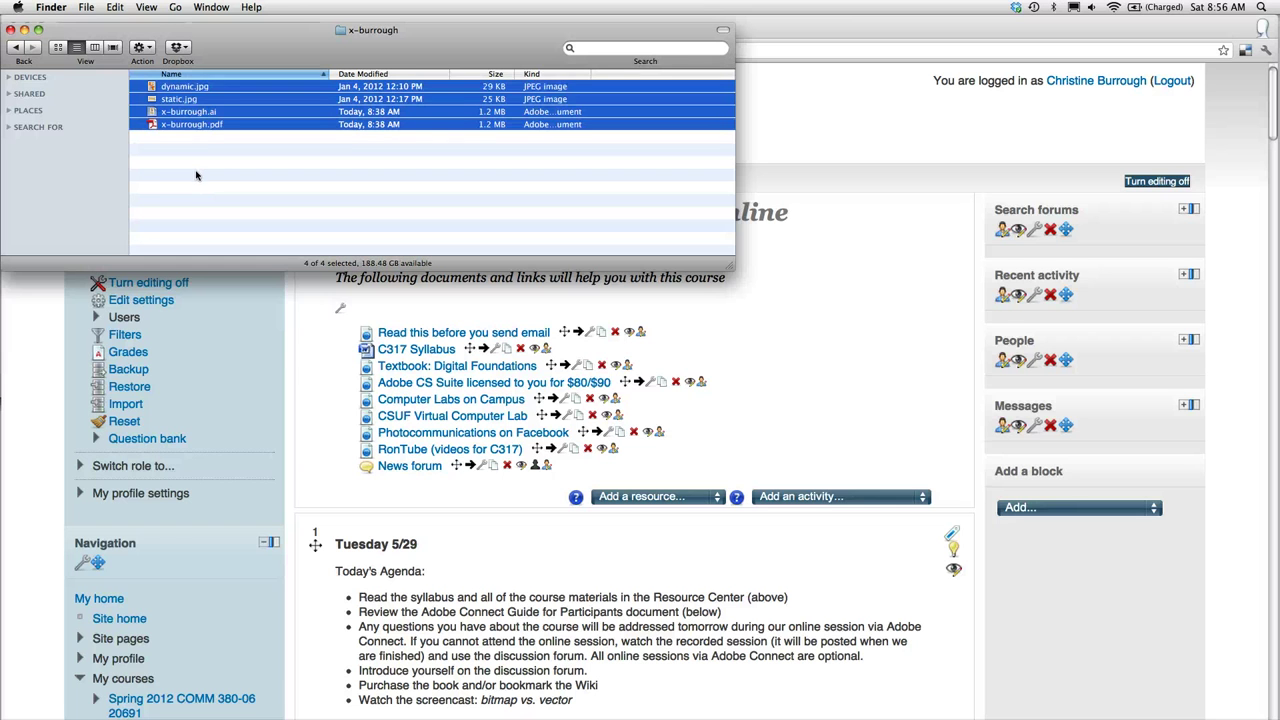
pyautogui.keyDown('super'); pyautogui.click(178, 100); pyautogui.keyUp('super')
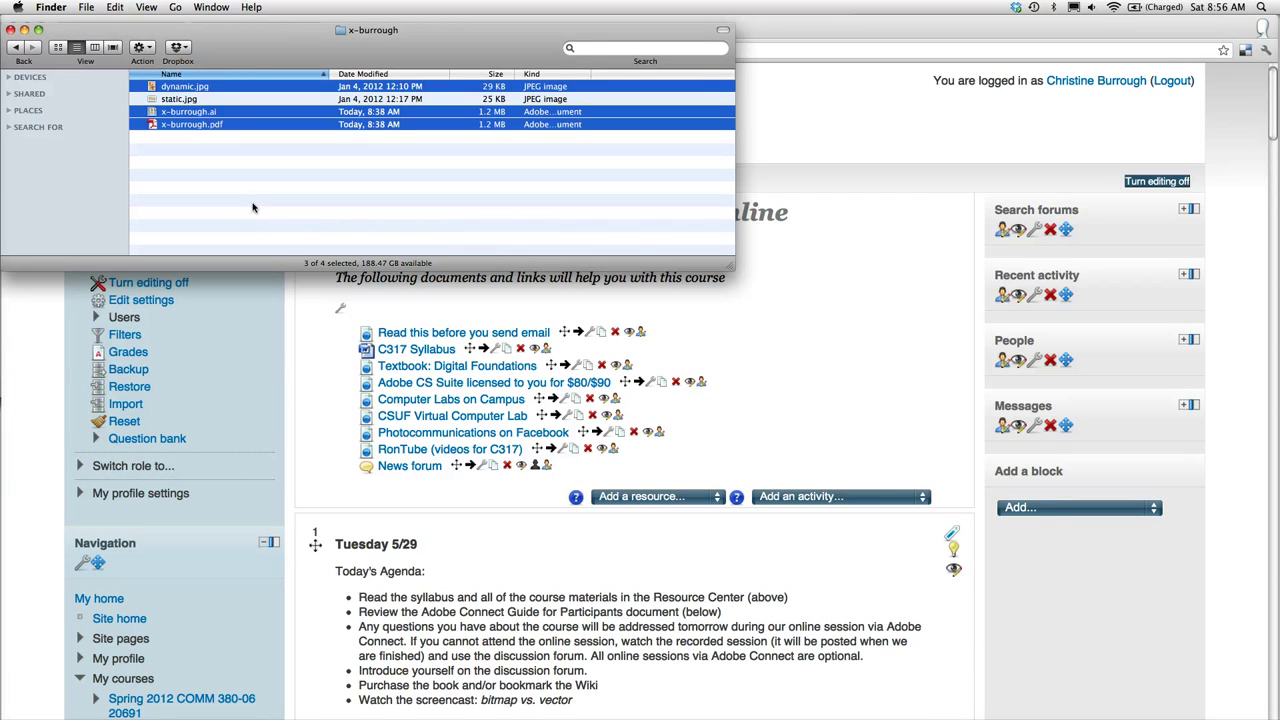
pyautogui.click(258, 184)
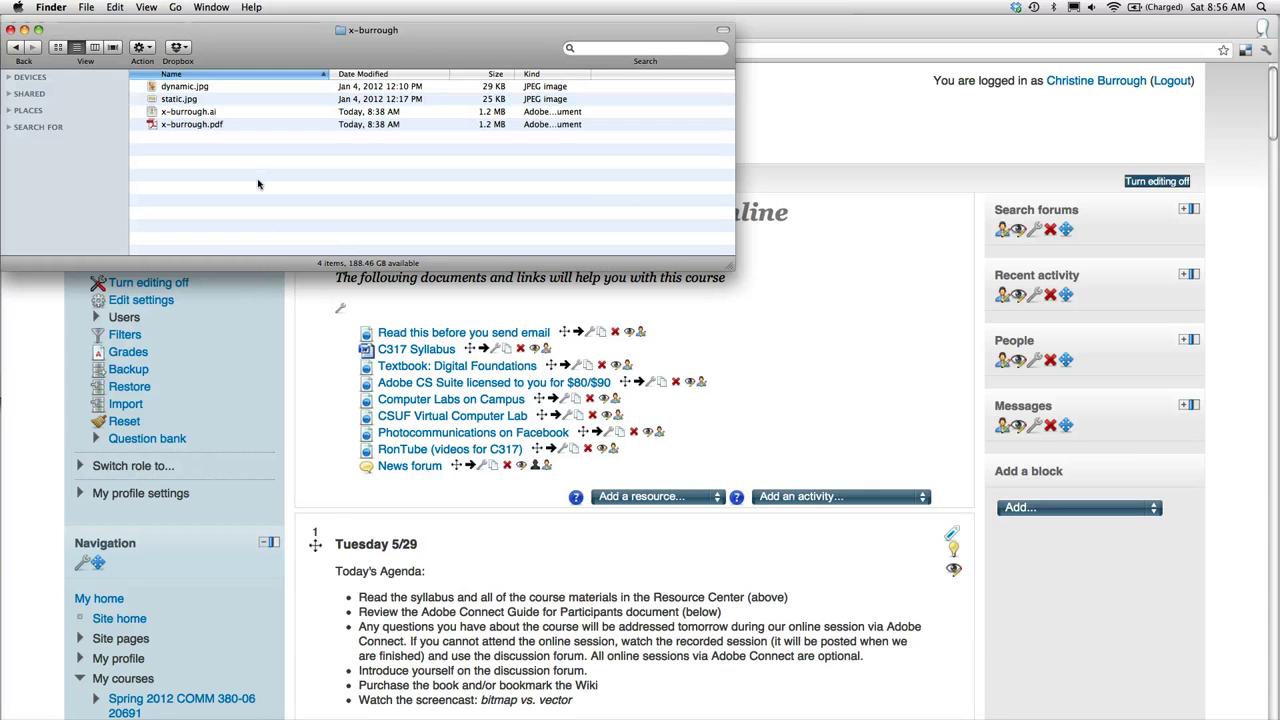
pyautogui.click(194, 88)
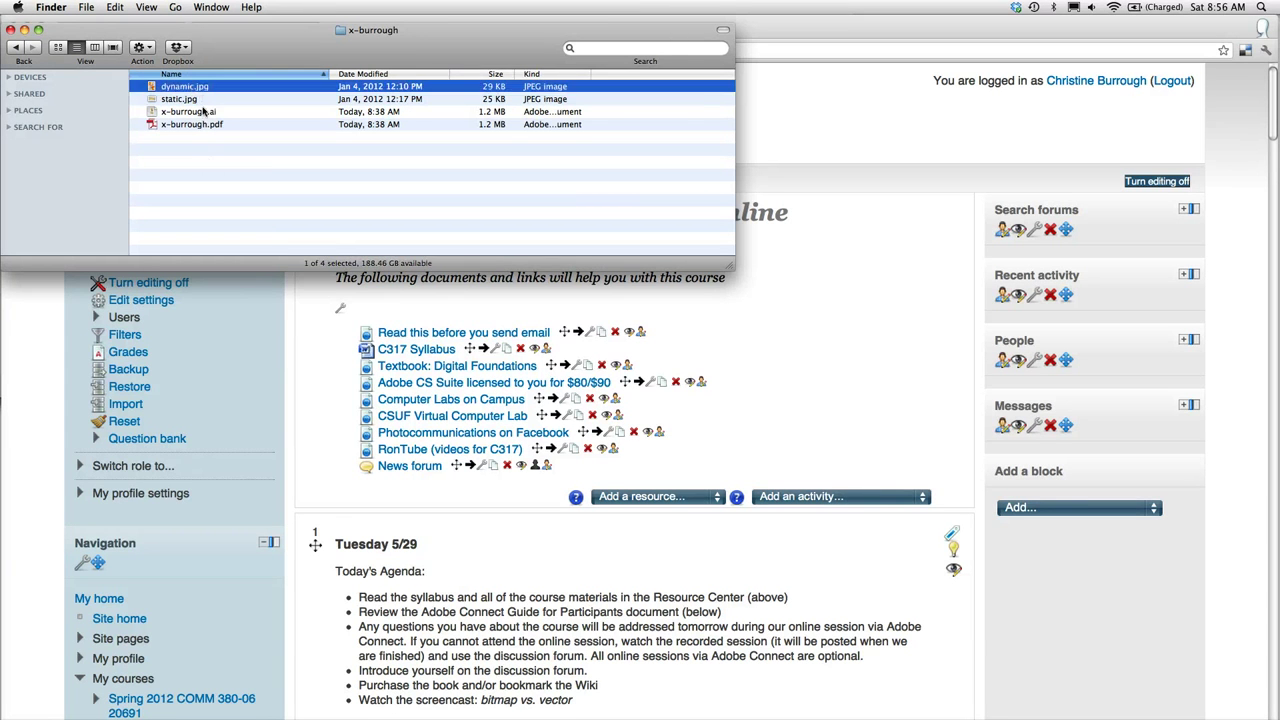
pyautogui.keyDown('shift'); pyautogui.click(193, 125); pyautogui.keyUp('shift')
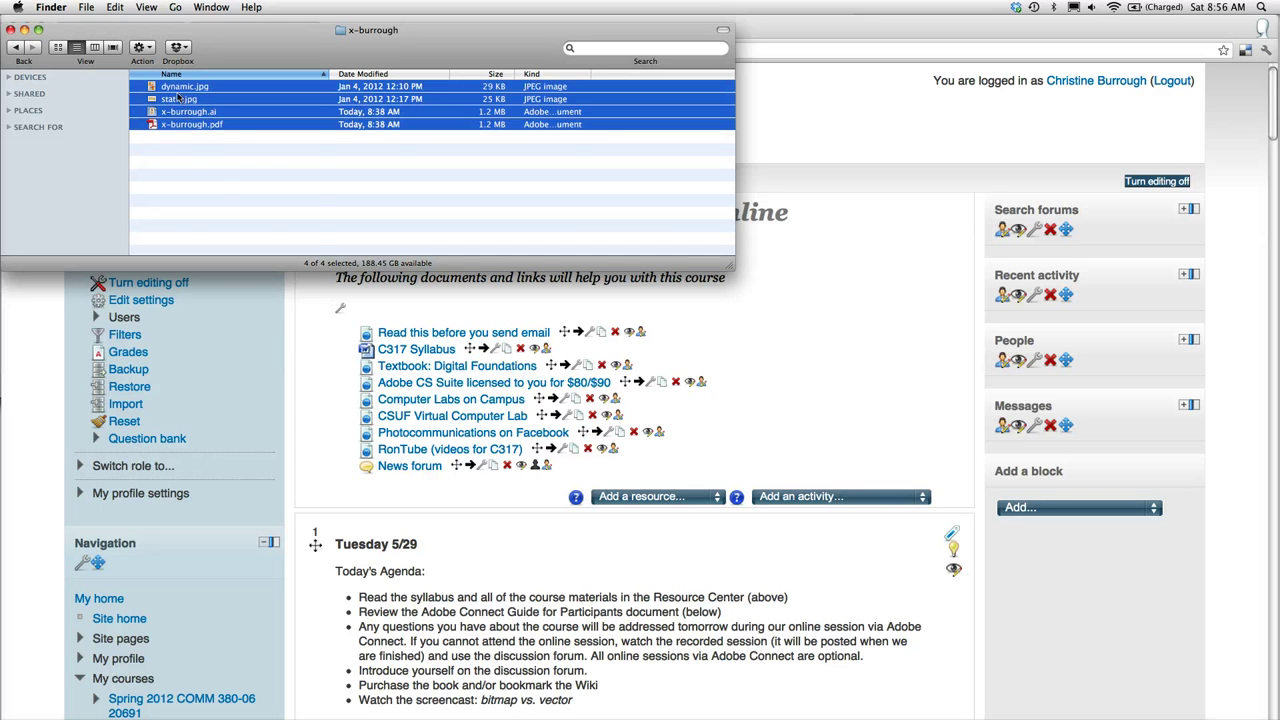
# - Compress the four selected files into Archive.zip and select the new archive
pyautogui.rightClick(173, 89)
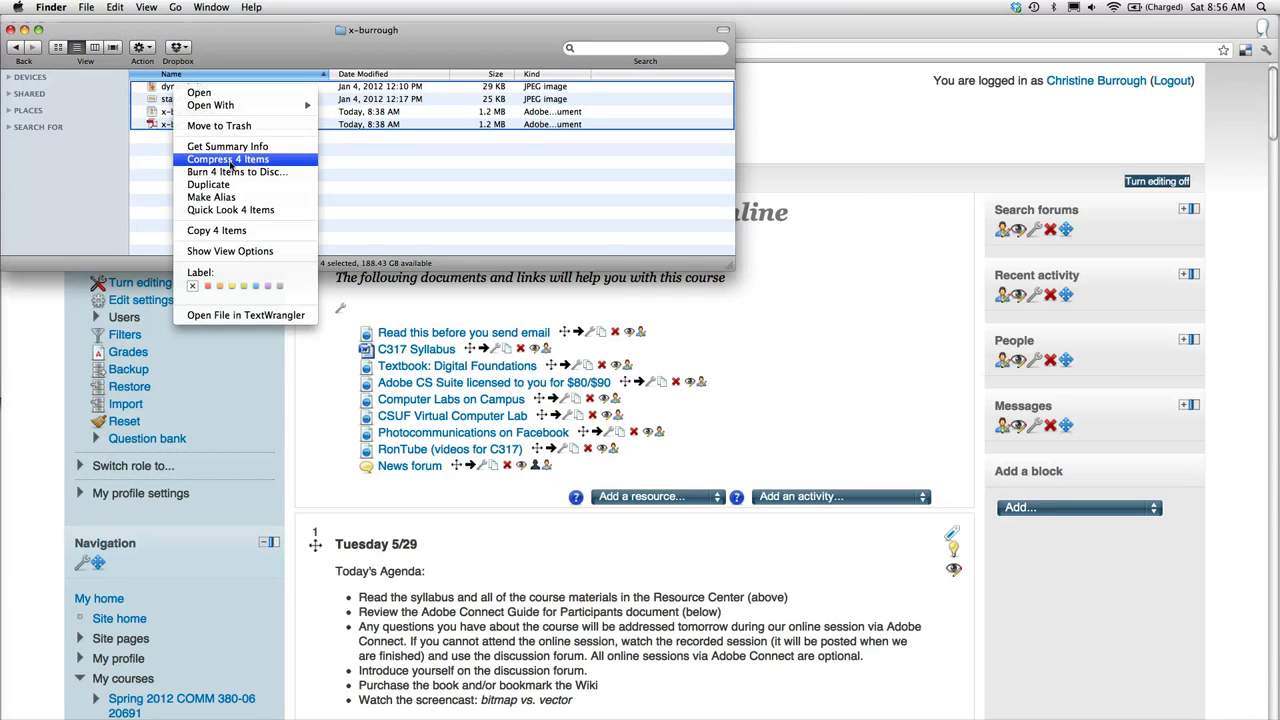
pyautogui.click(274, 165)
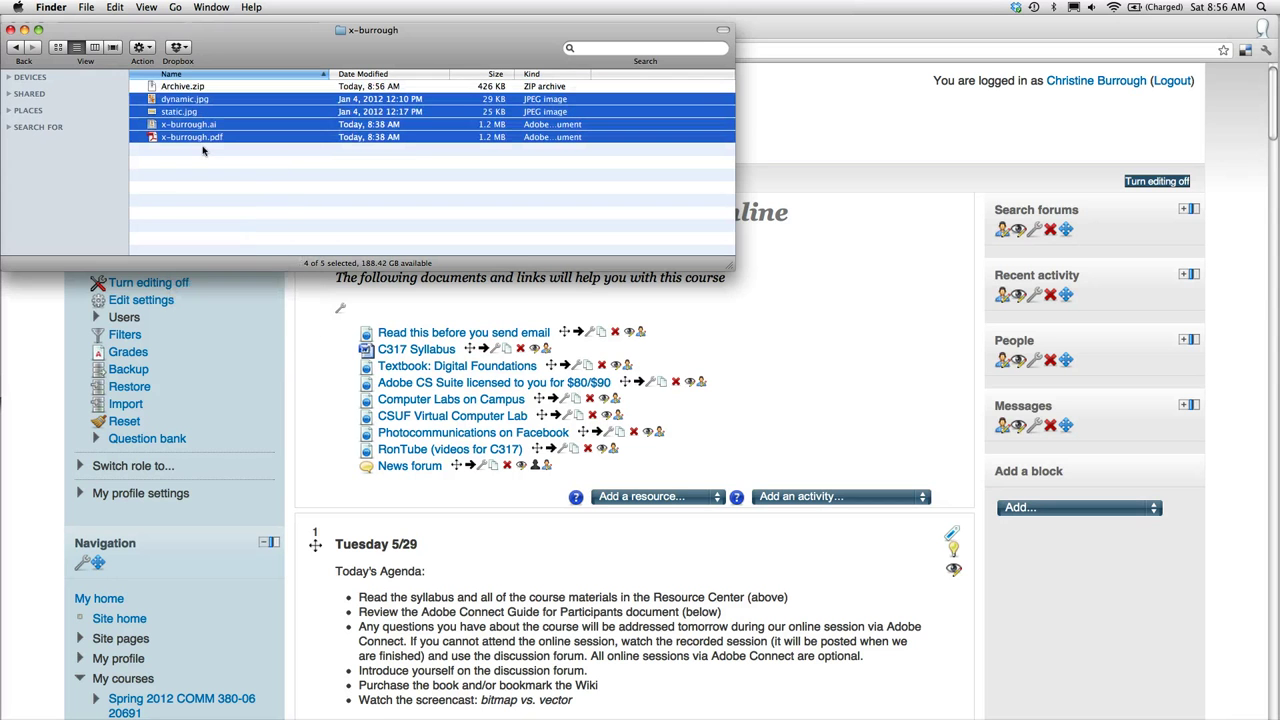
pyautogui.click(186, 88)
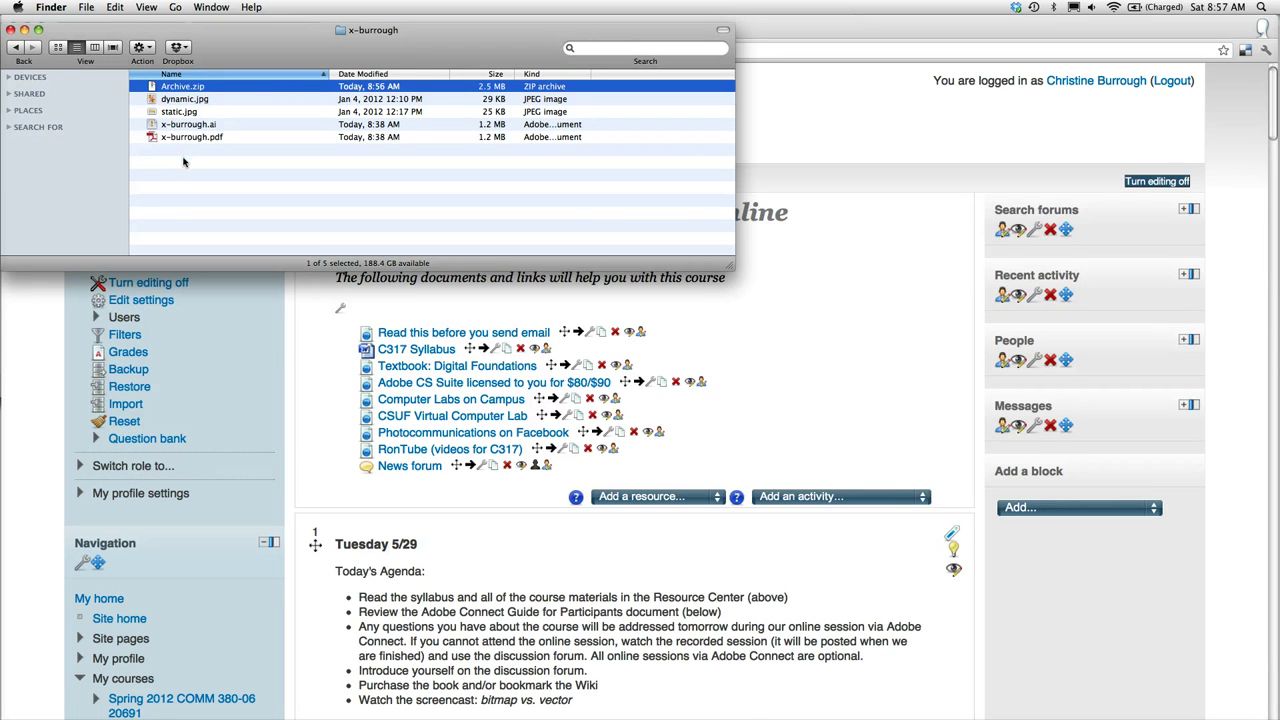
# - Rename Archive.zip to x-burrough.zip in Finder
pyautogui.click(170, 88)
pyautogui.click(177, 168)
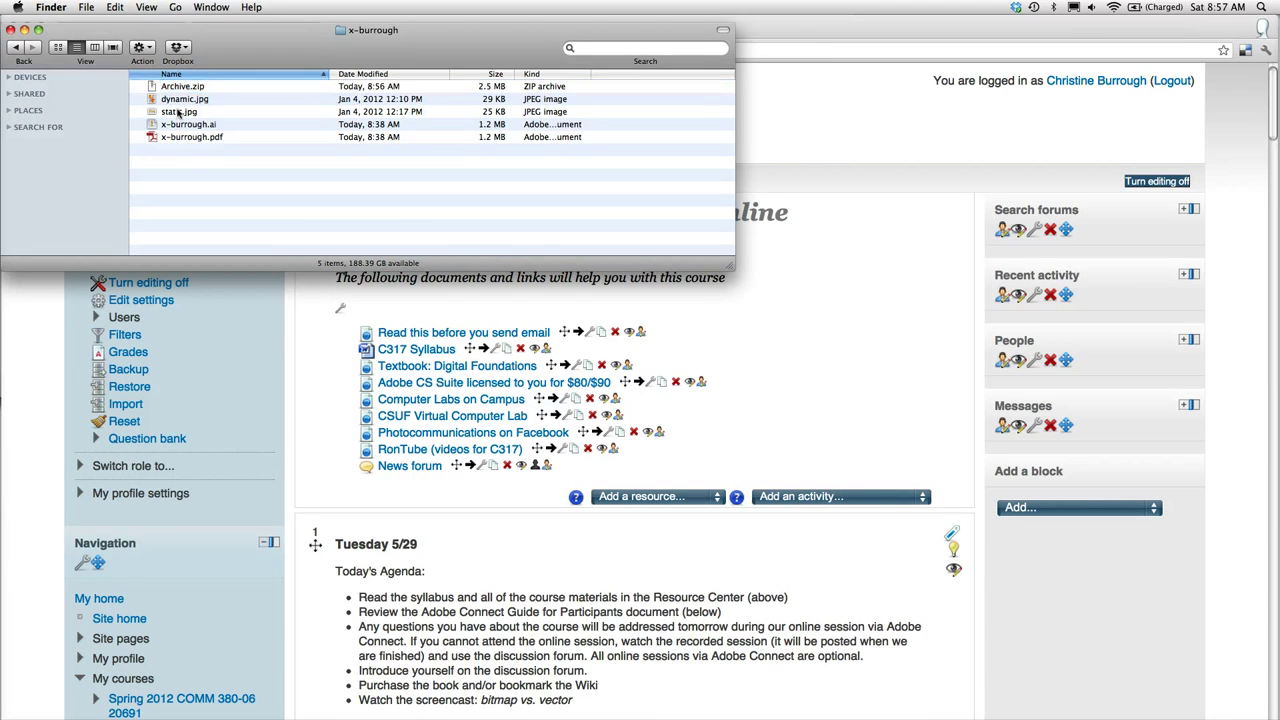
pyautogui.click(177, 90)
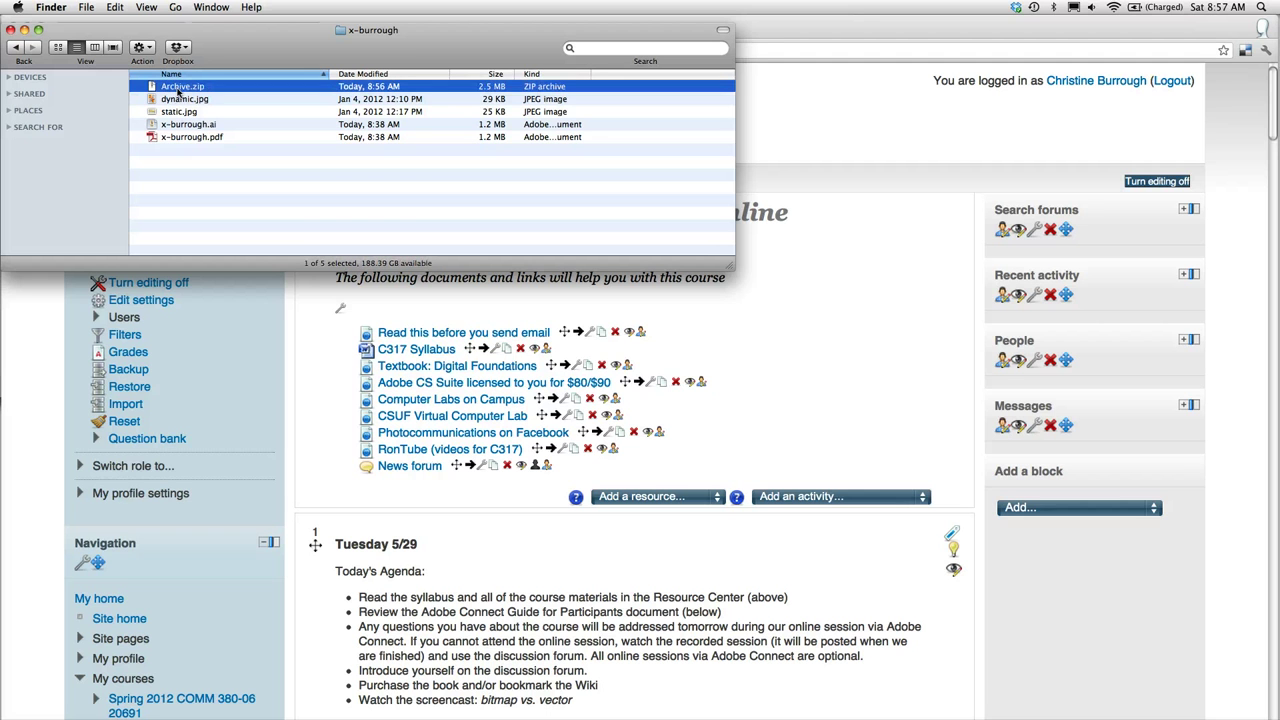
pyautogui.click(178, 90)
pyautogui.write('x-burrough')
pyautogui.press('Return')
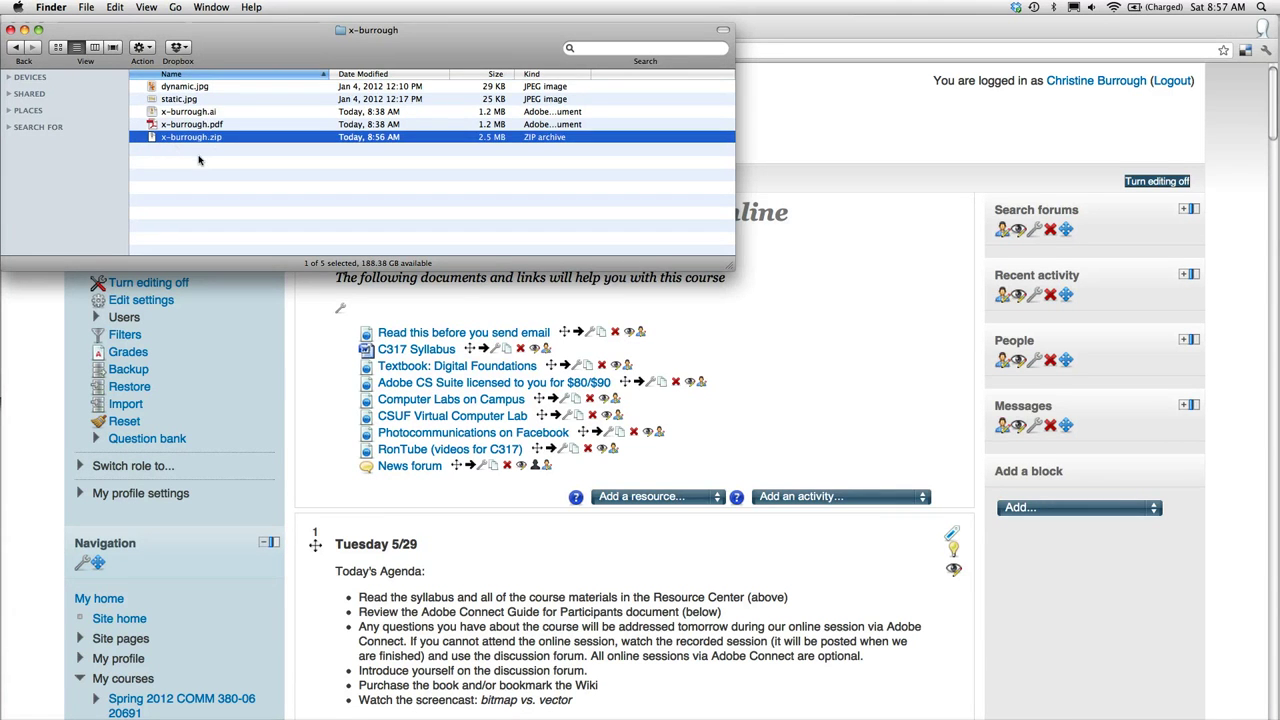
pyautogui.click(198, 160)
# - Switch the Moodle course role to Student and open the Project 1 File Uploader under Thurs 5/31
pyautogui.click(778, 131)
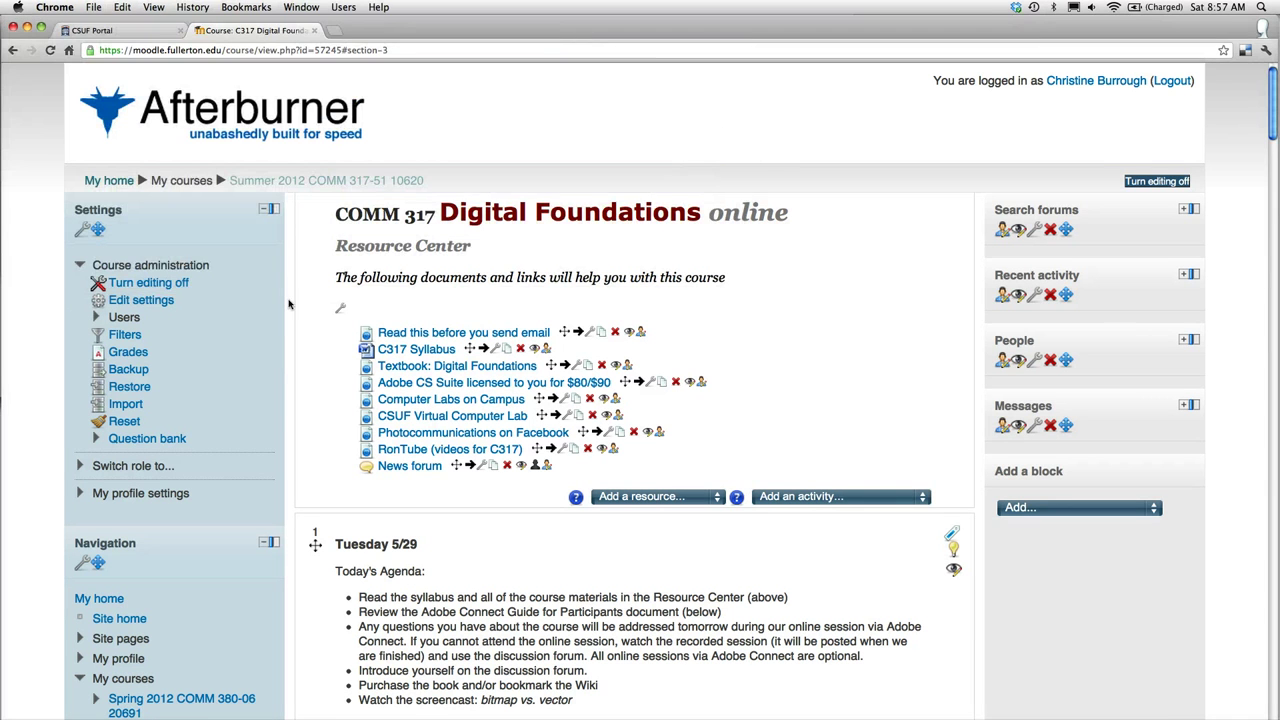
pyautogui.click(145, 468)
pyautogui.click(136, 502)
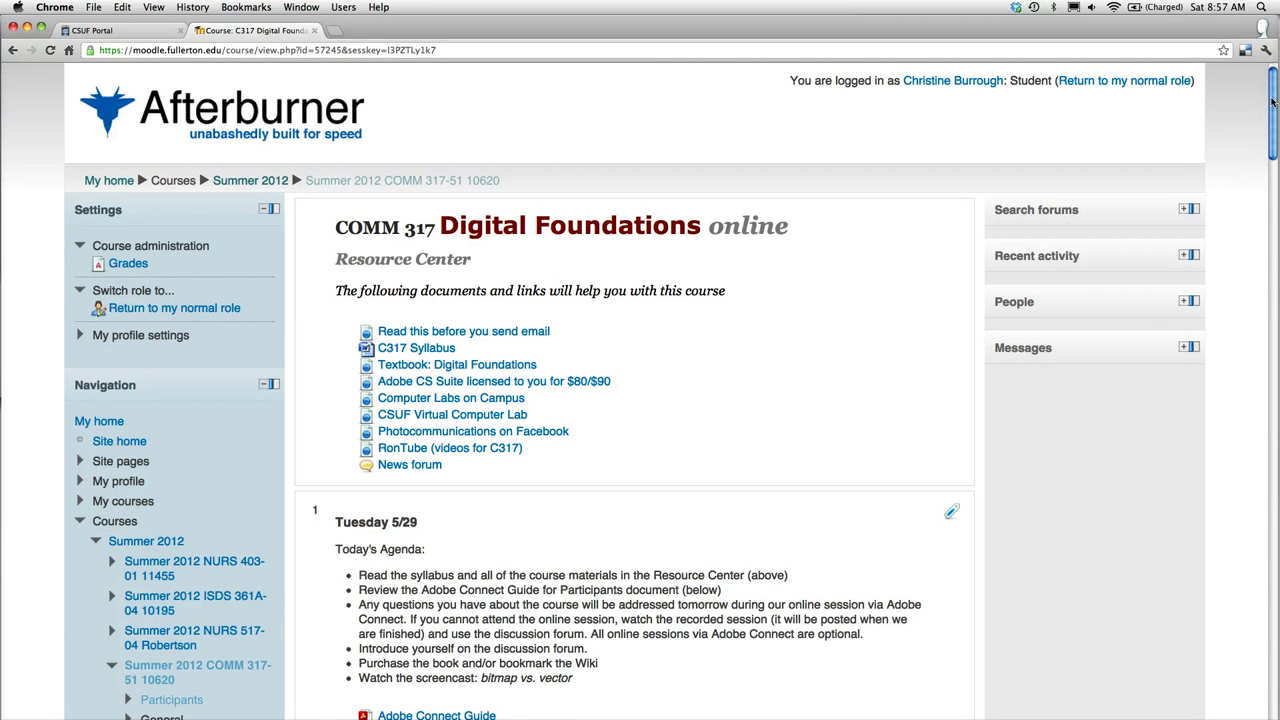
pyautogui.moveTo(1273, 103); pyautogui.dragTo(1276, 238)
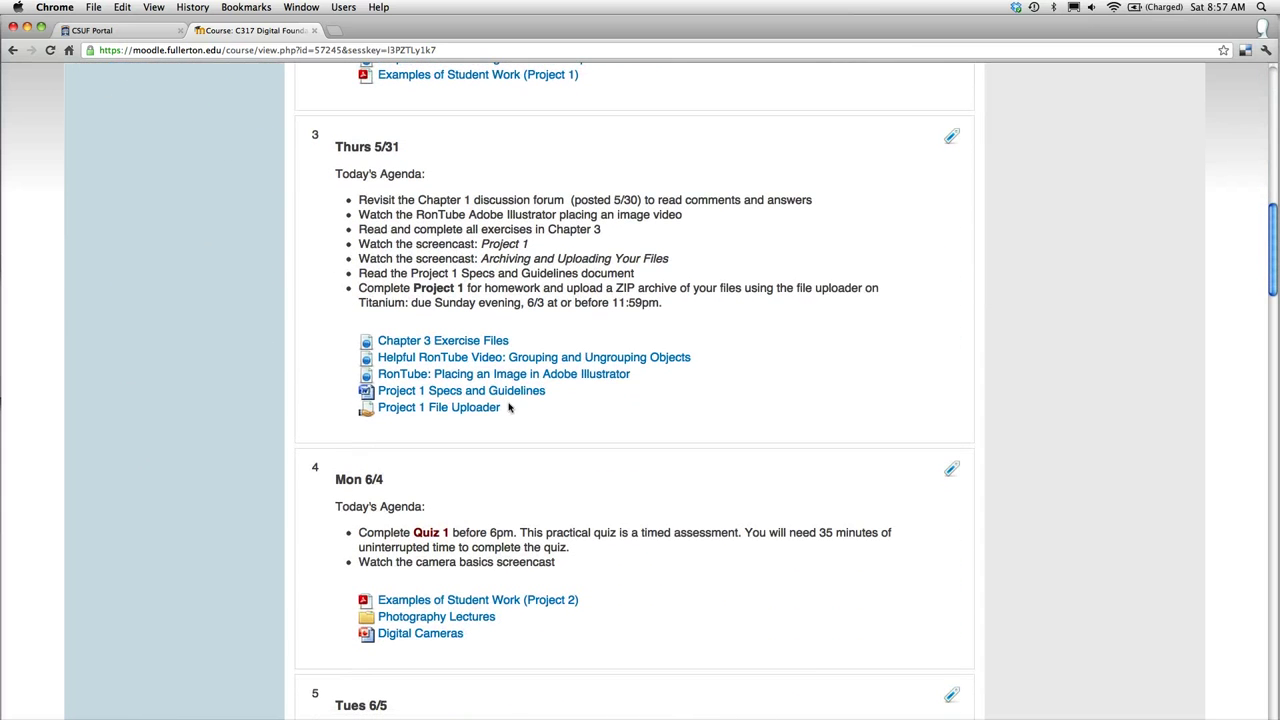
pyautogui.click(433, 410)
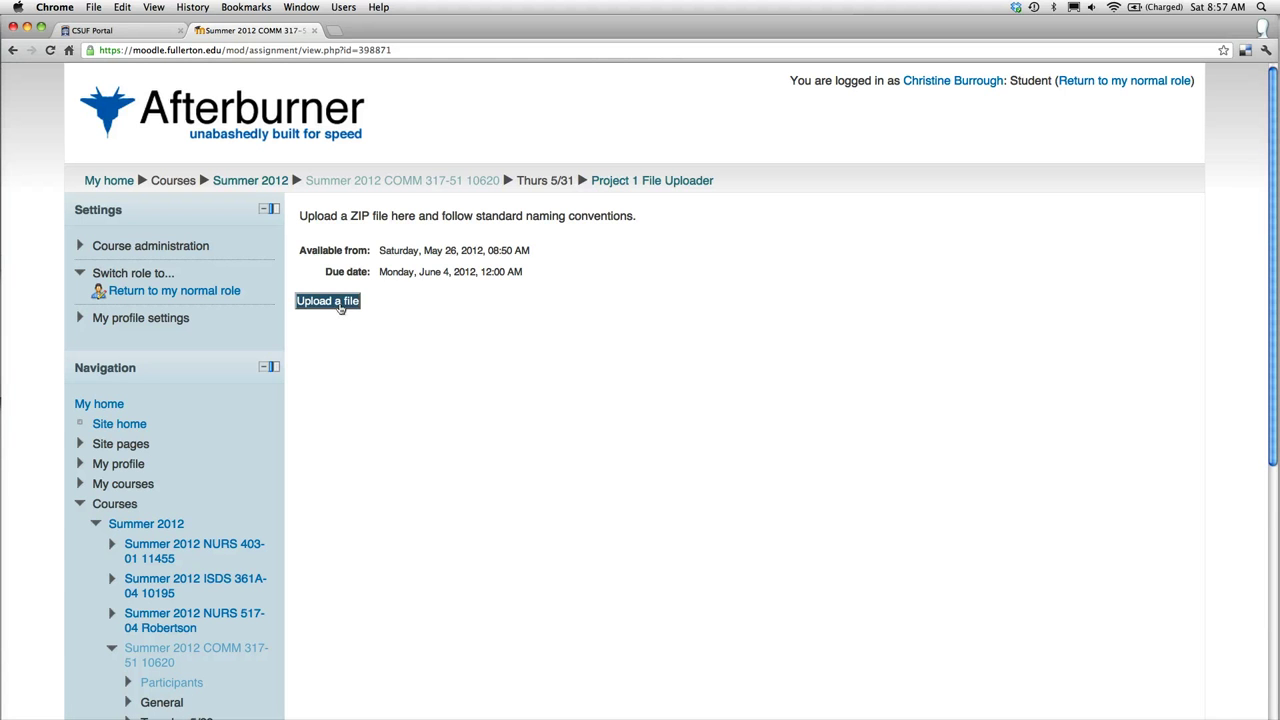
# - Choose x-burrough.zip from Desktop > x-burrough as the file to upload
pyautogui.click(340, 308)
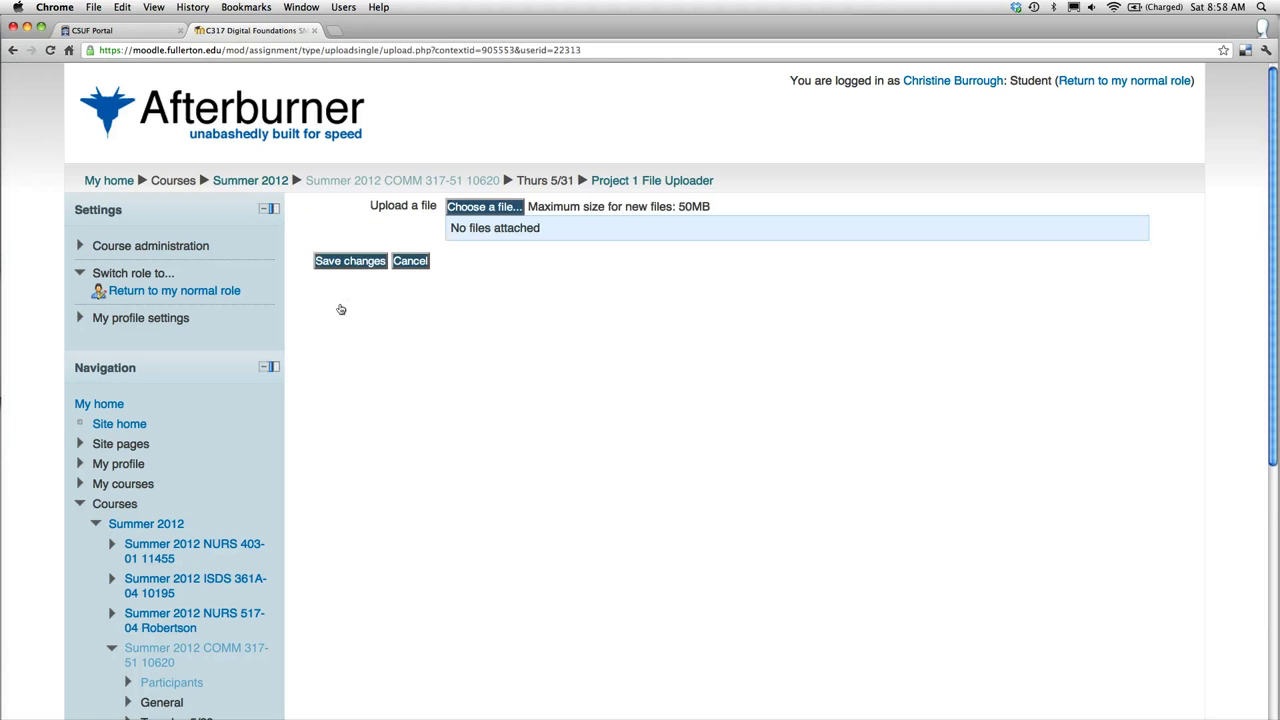
pyautogui.click(485, 207)
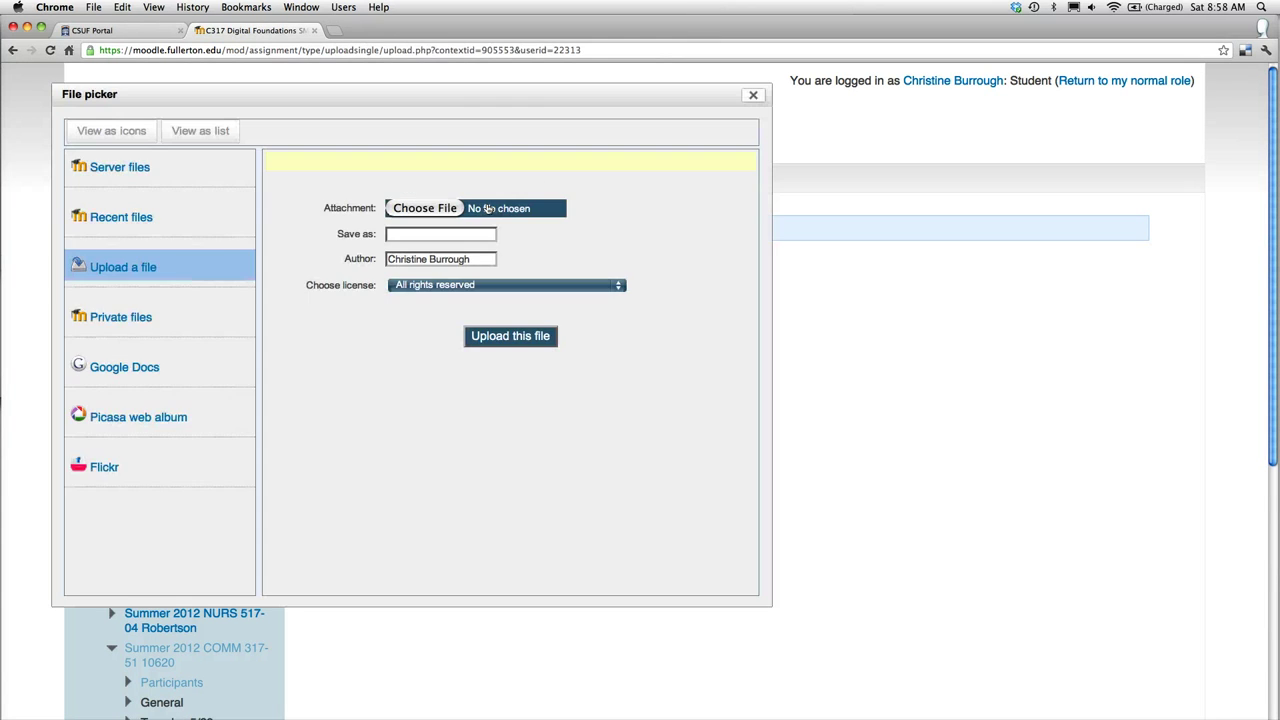
pyautogui.click(133, 267)
pyautogui.click(421, 207)
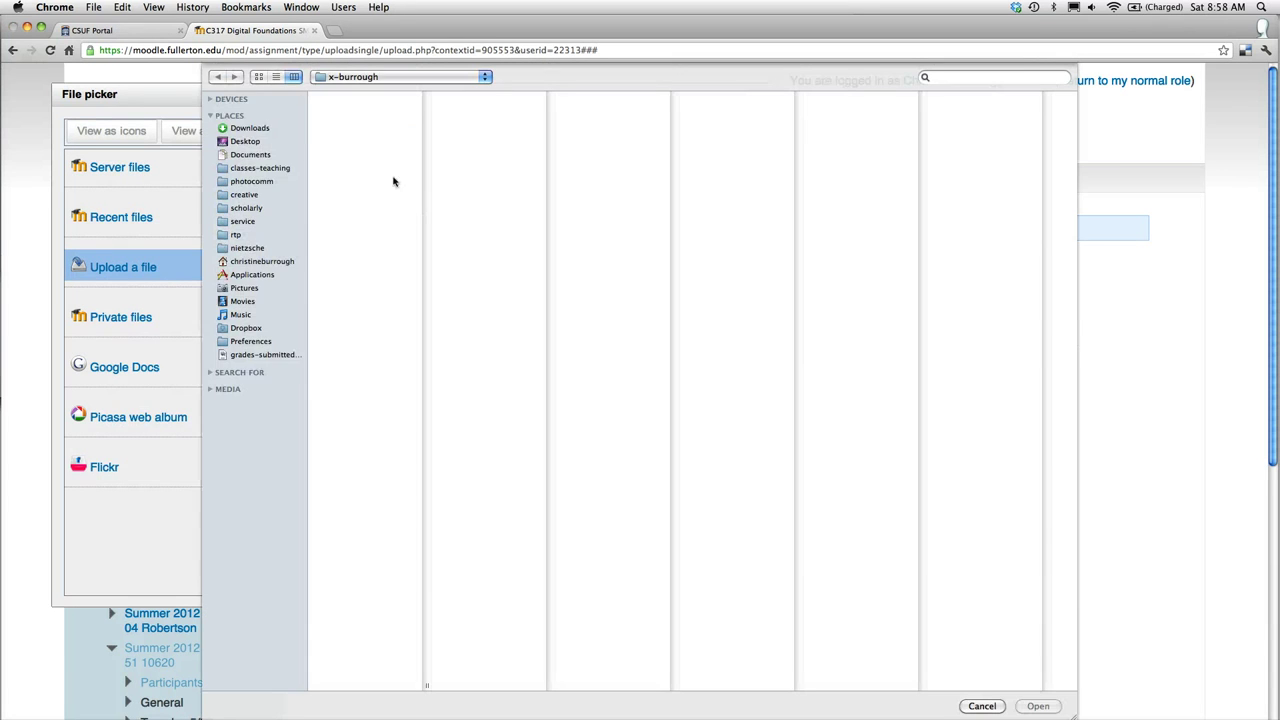
pyautogui.click(250, 159)
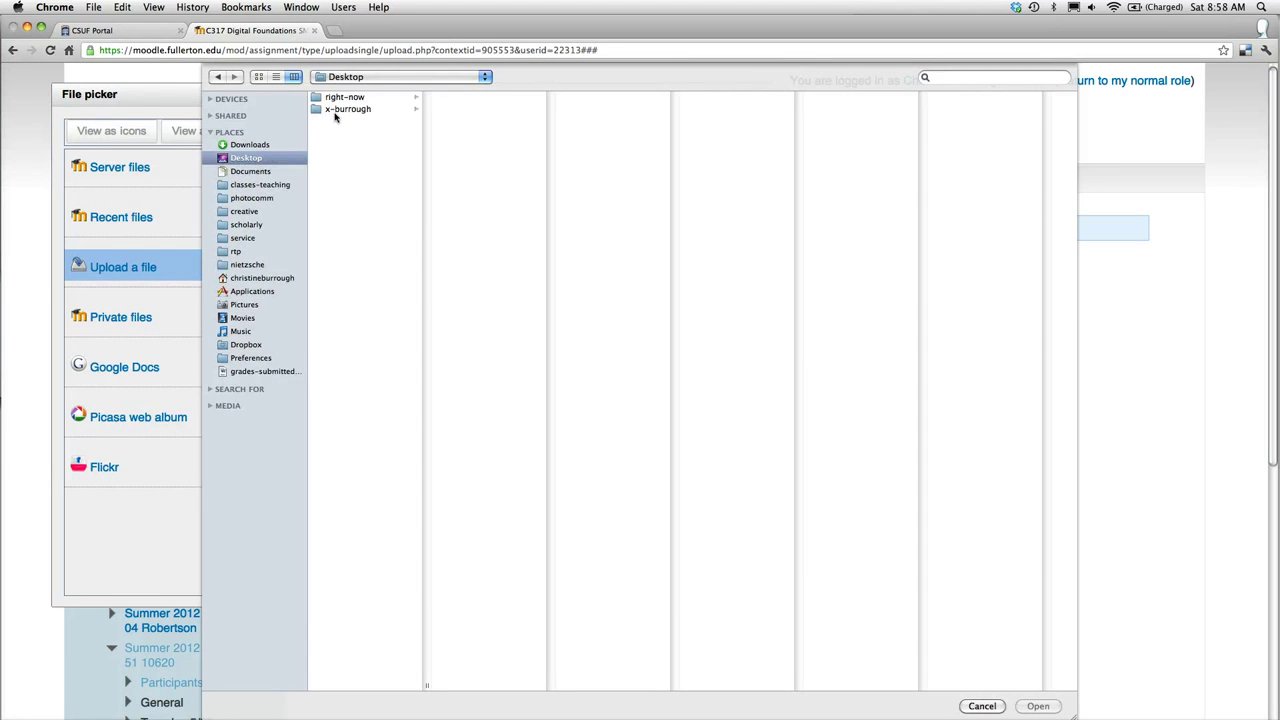
pyautogui.click(334, 112)
pyautogui.click(484, 145)
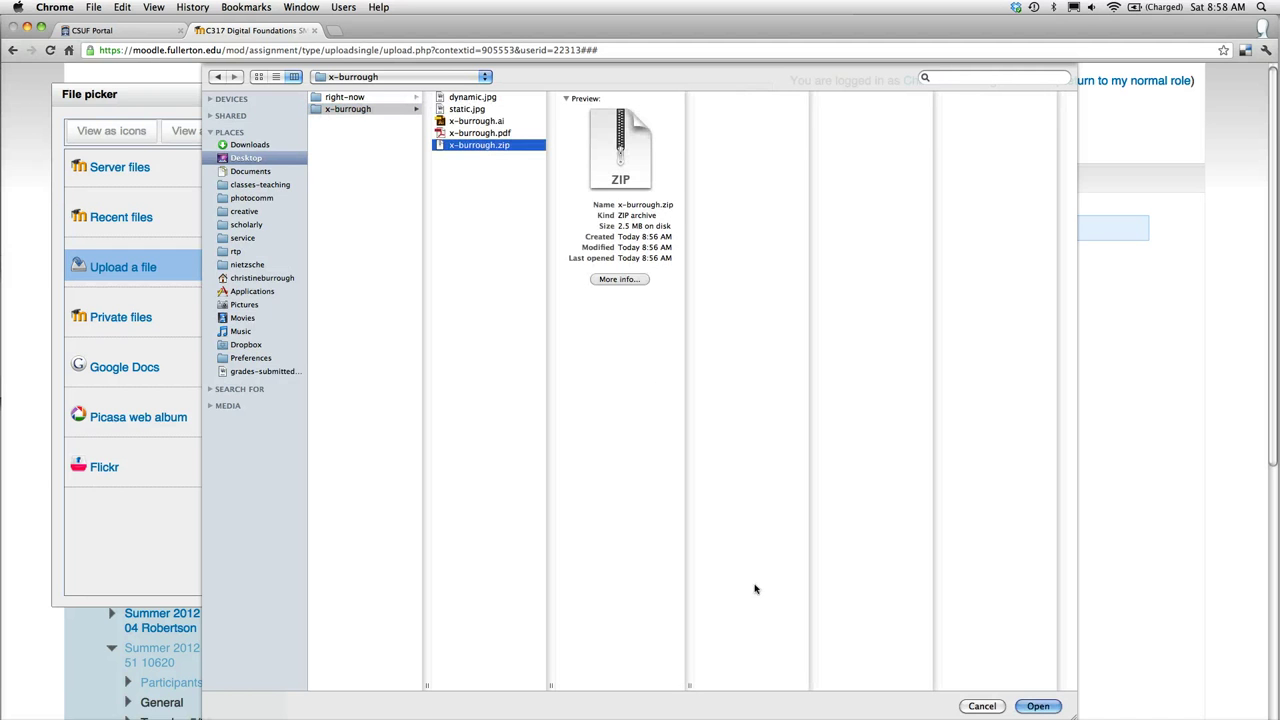
pyautogui.click(1037, 705)
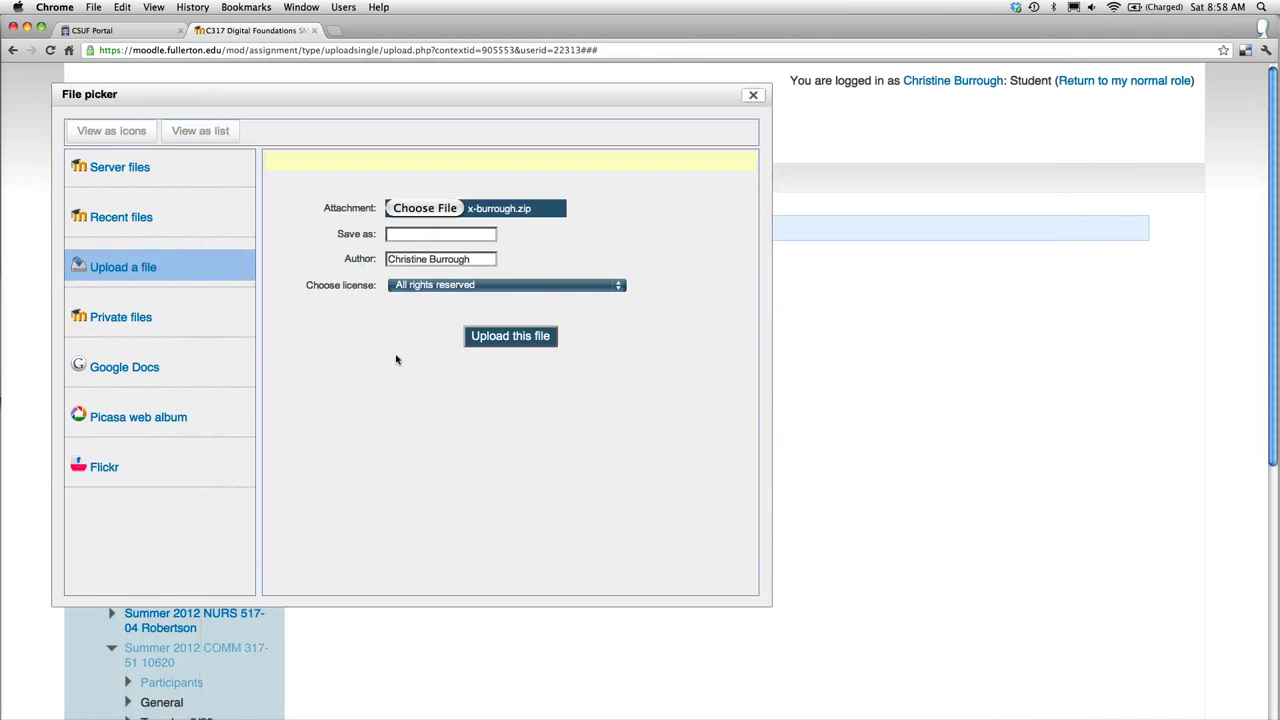
# - Leave the Save as name blank after trying 'Here is my file', and upload x-burrough.zip
pyautogui.click(395, 234)
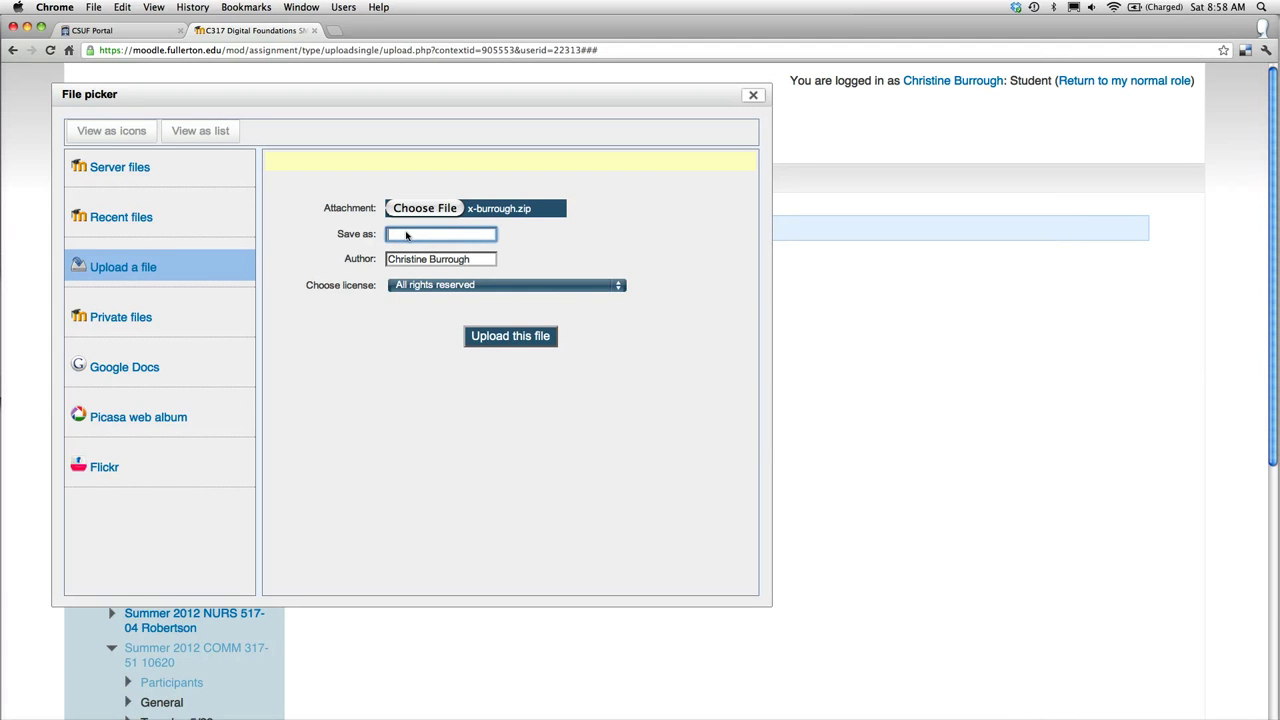
pyautogui.write('Here is my file')
pyautogui.moveTo(459, 234); pyautogui.dragTo(388, 234)
pyautogui.press('BackSpace')
pyautogui.click(575, 243)
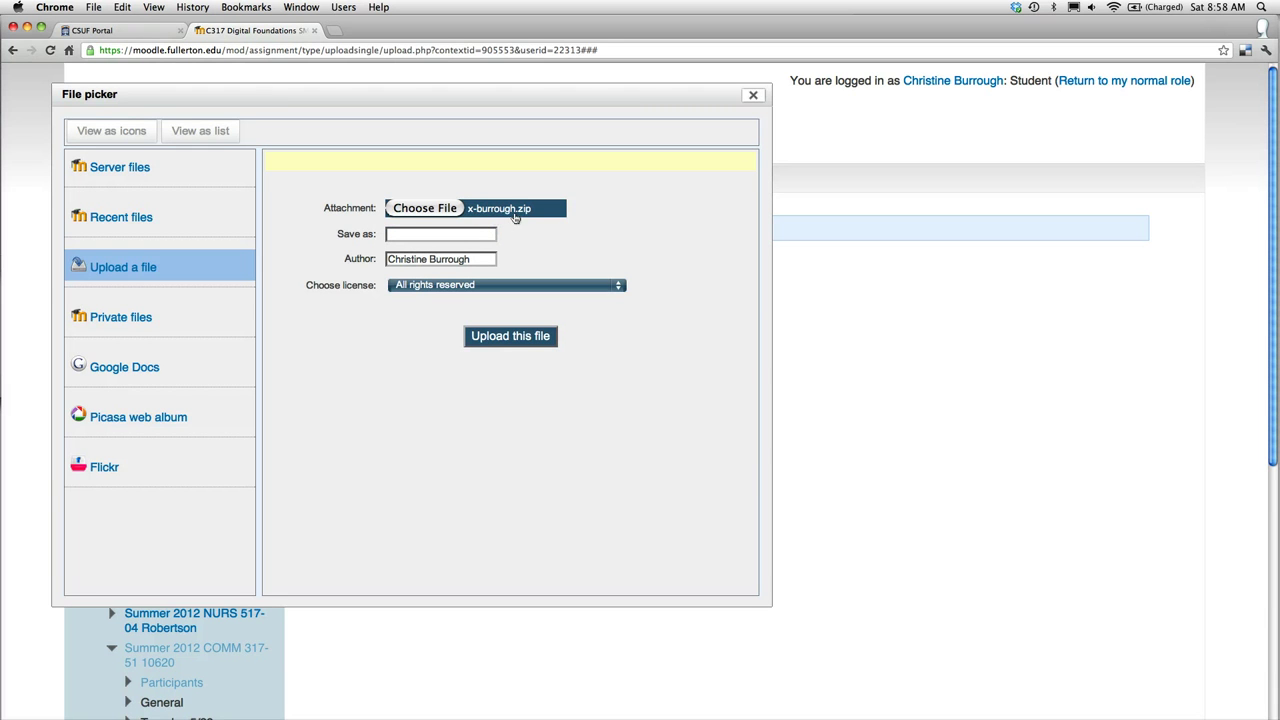
pyautogui.click(508, 337)
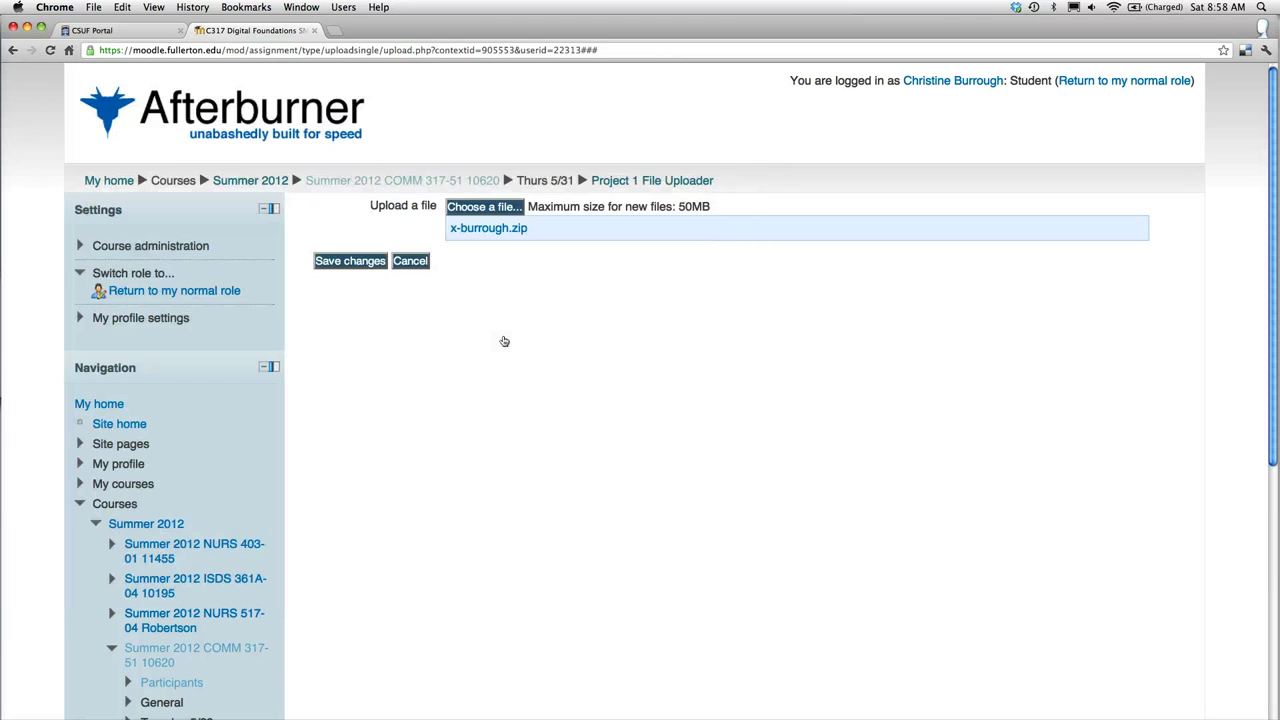
# - Save changes to submit x-burrough.zip for Project 1
pyautogui.click(358, 264)
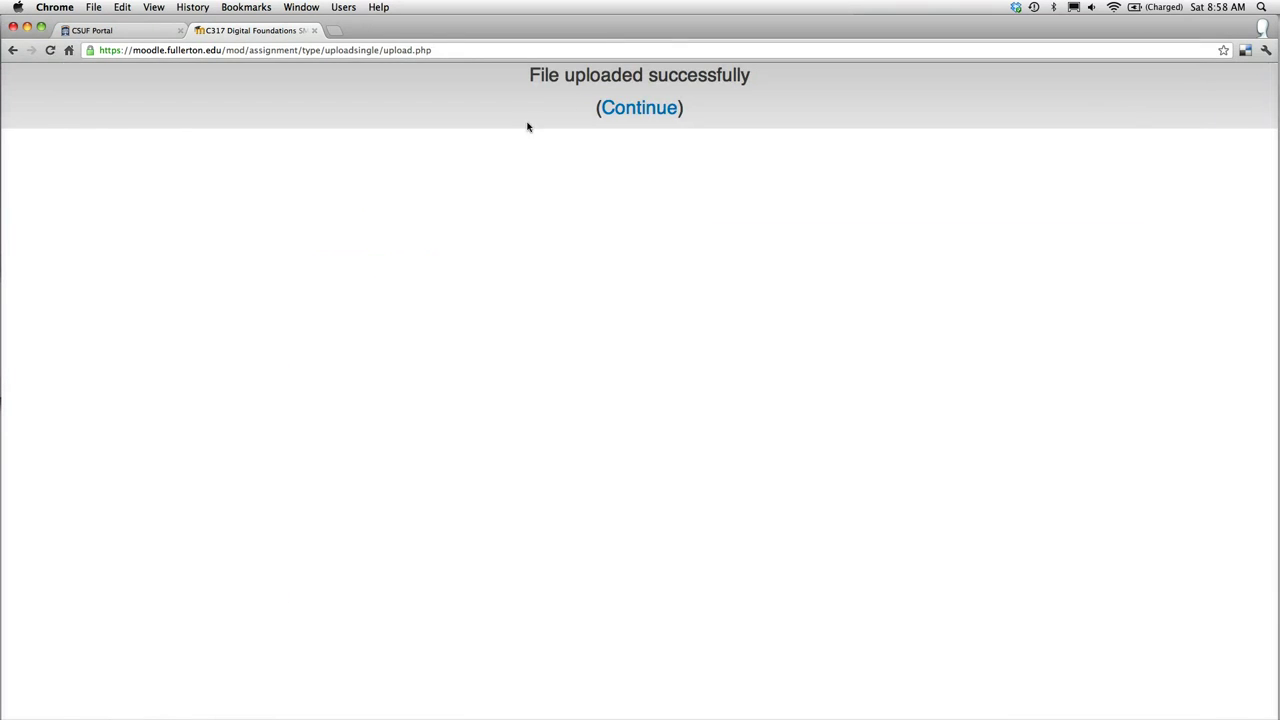